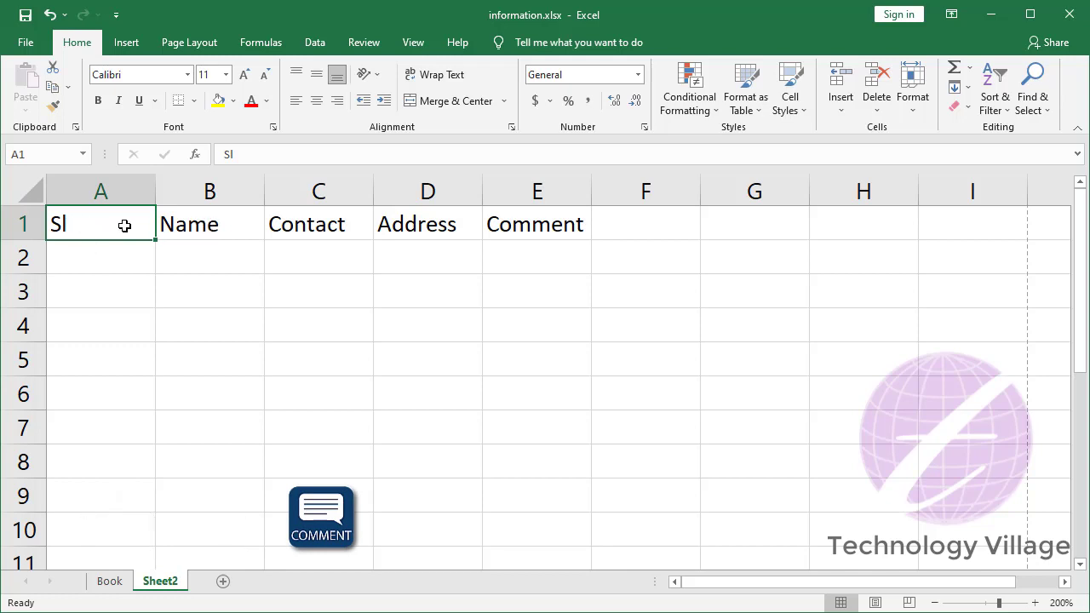
Change the header cells A1:E1 from Calibri to the Arial font.
{"action": "left_click_drag", "start_coordinate": [104, 225], "coordinate": [555, 219]}
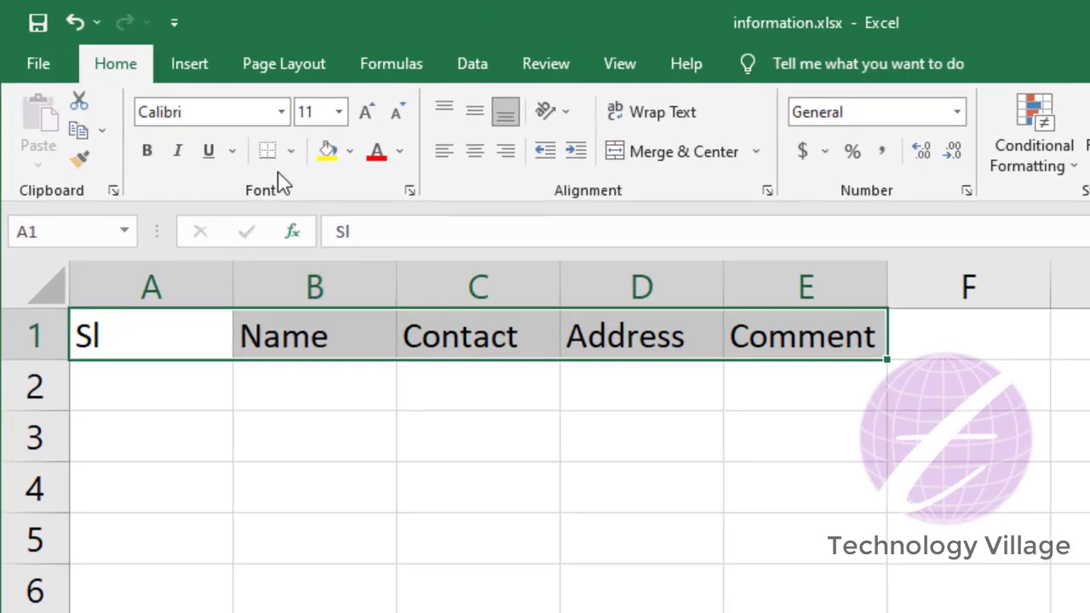
{"action": "left_click", "coordinate": [282, 113]}
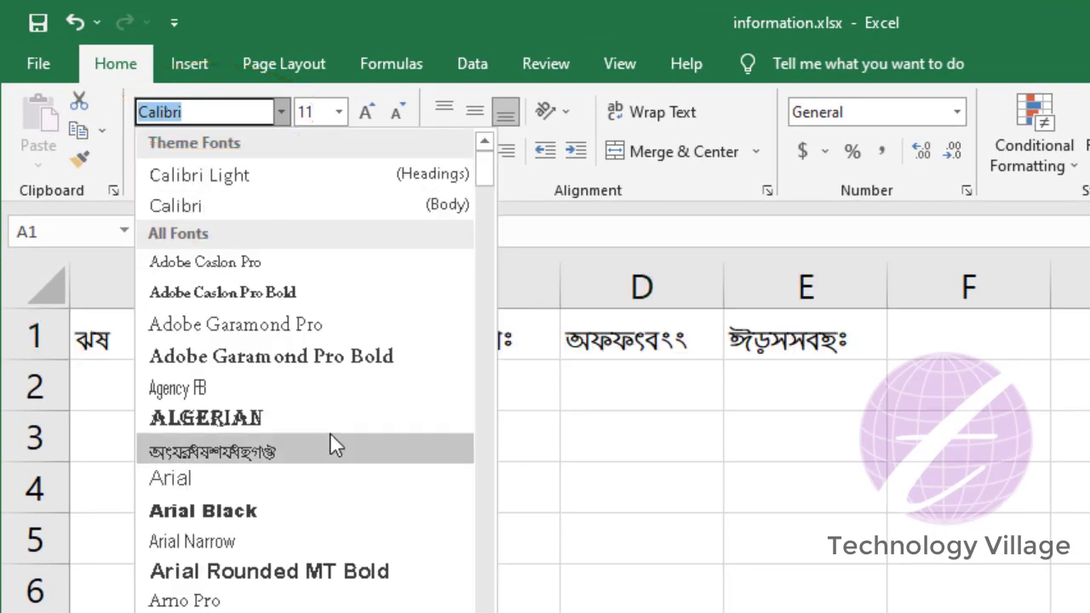
{"action": "left_click", "coordinate": [178, 482]}
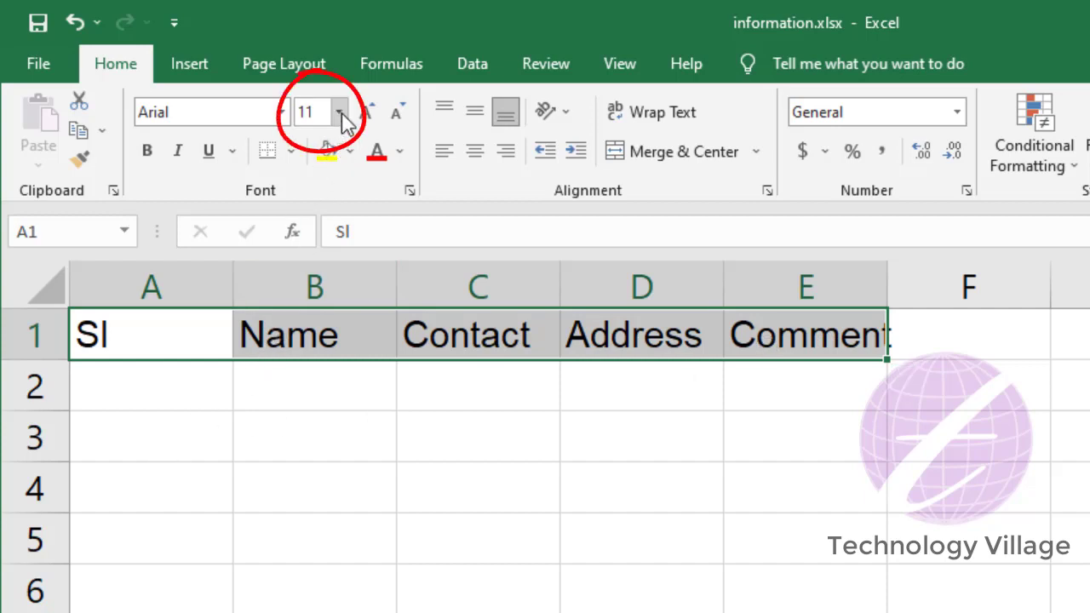
Try font size 26 on A1:E1, then set the headers to size 10.
{"action": "left_click", "coordinate": [339, 113]}
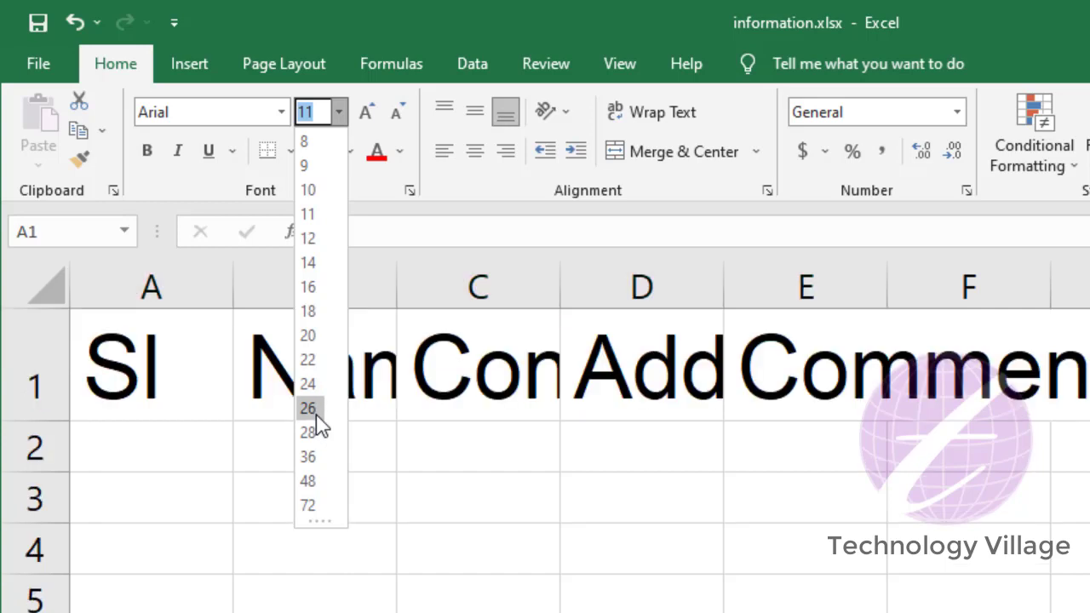
{"action": "left_click", "coordinate": [309, 410]}
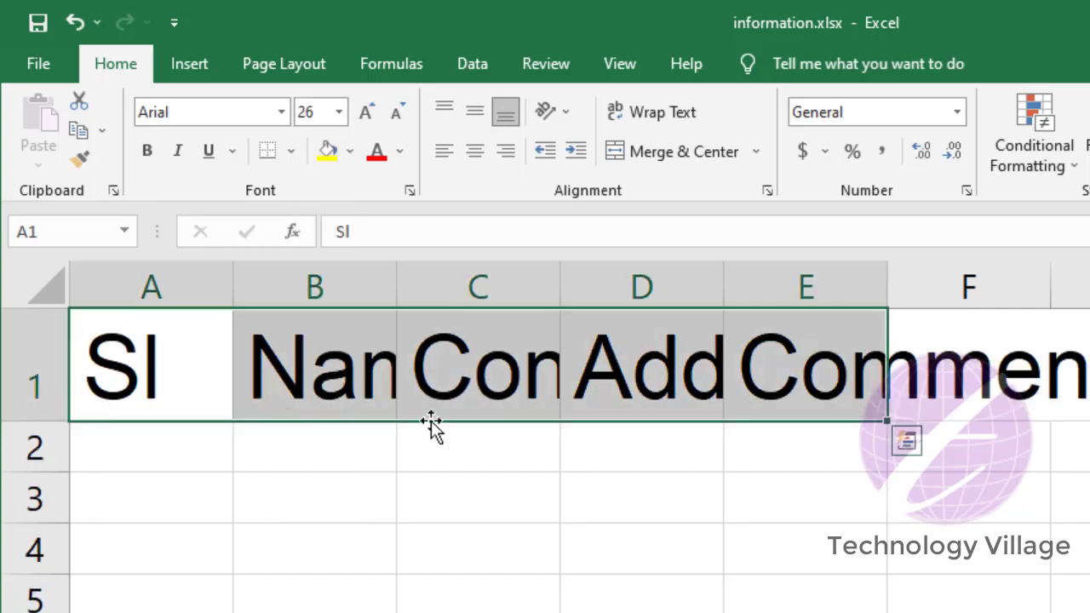
{"action": "left_click", "coordinate": [340, 112]}
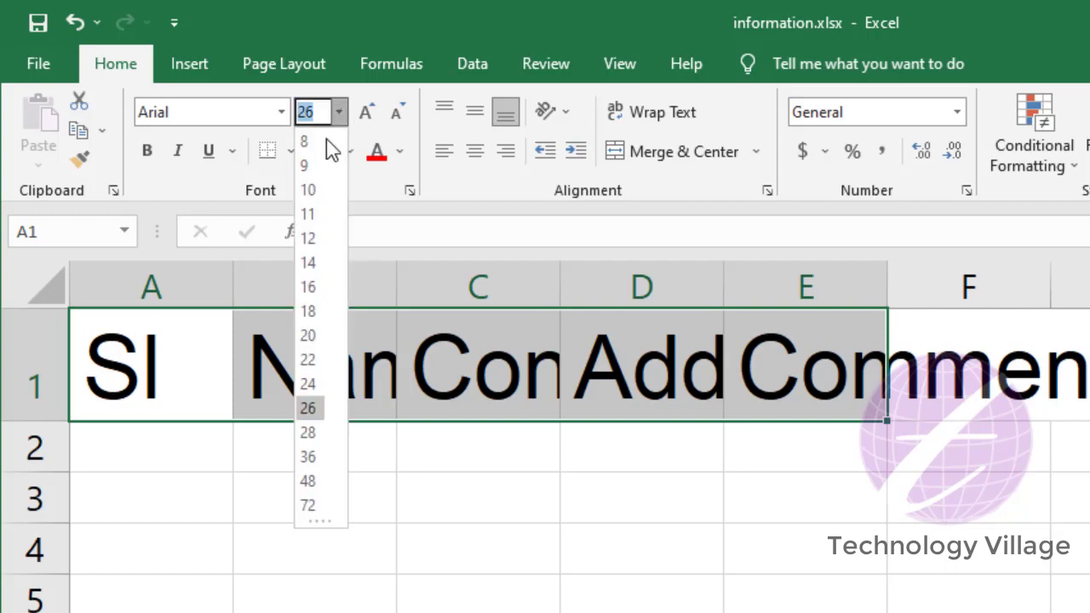
{"action": "left_click", "coordinate": [316, 190]}
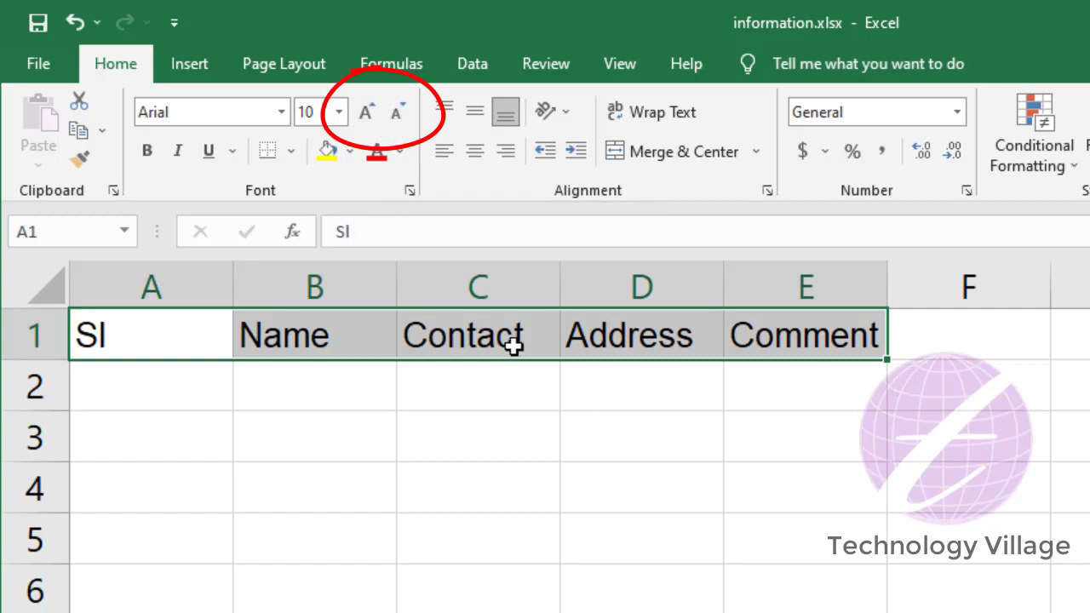
Bump the header text up to 14 with Increase Font Size, then shrink it back to 10.
{"action": "left_click", "coordinate": [367, 118]}
{"action": "left_click", "coordinate": [367, 118]}
{"action": "left_click", "coordinate": [367, 118]}
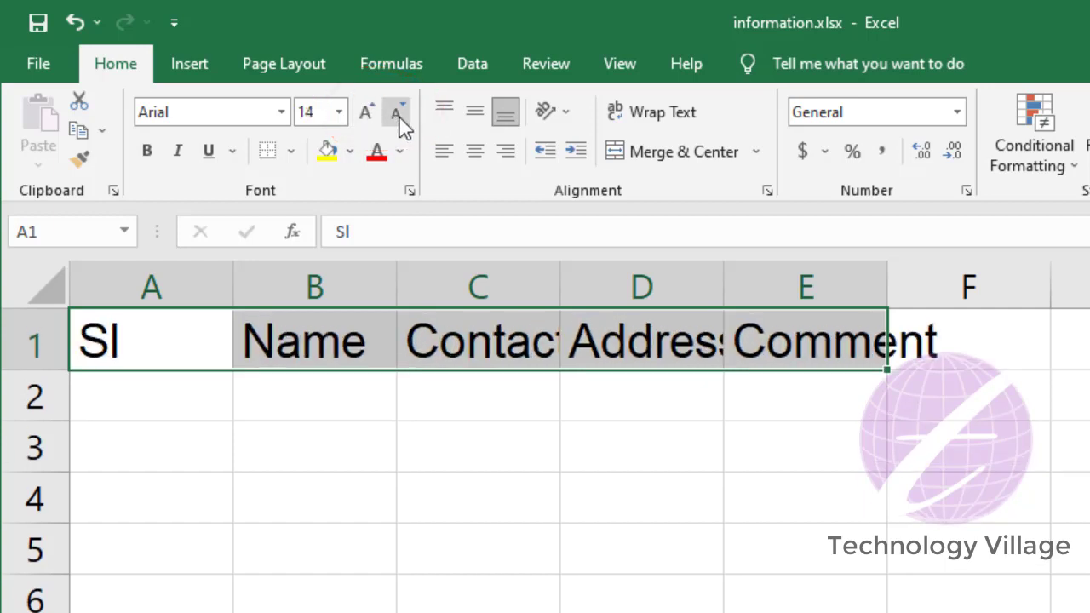
{"action": "left_click", "coordinate": [400, 123]}
{"action": "left_click", "coordinate": [401, 122]}
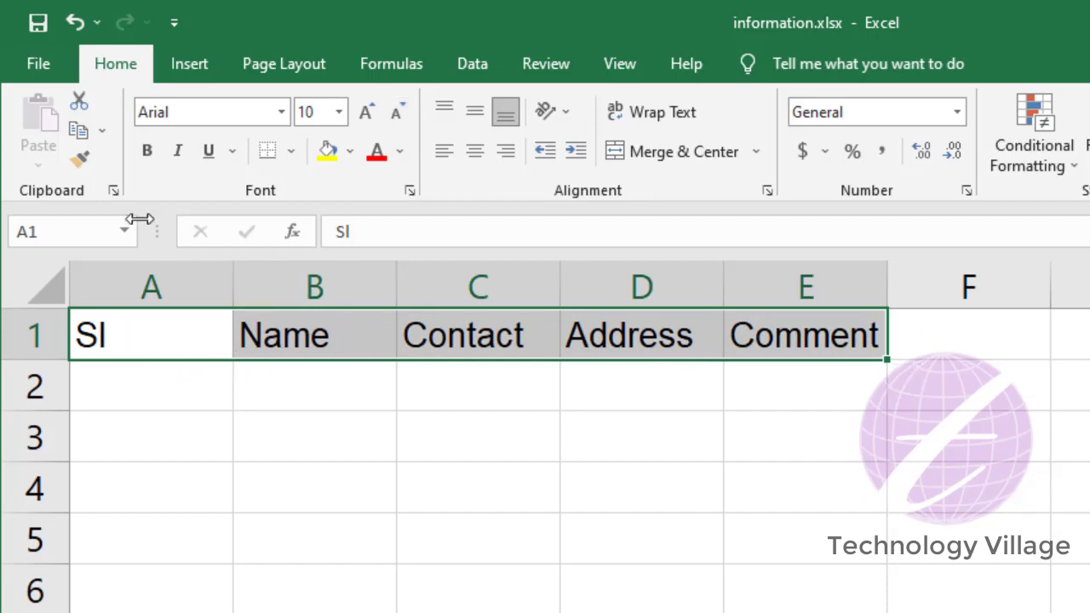
{"action": "left_click", "coordinate": [145, 153]}
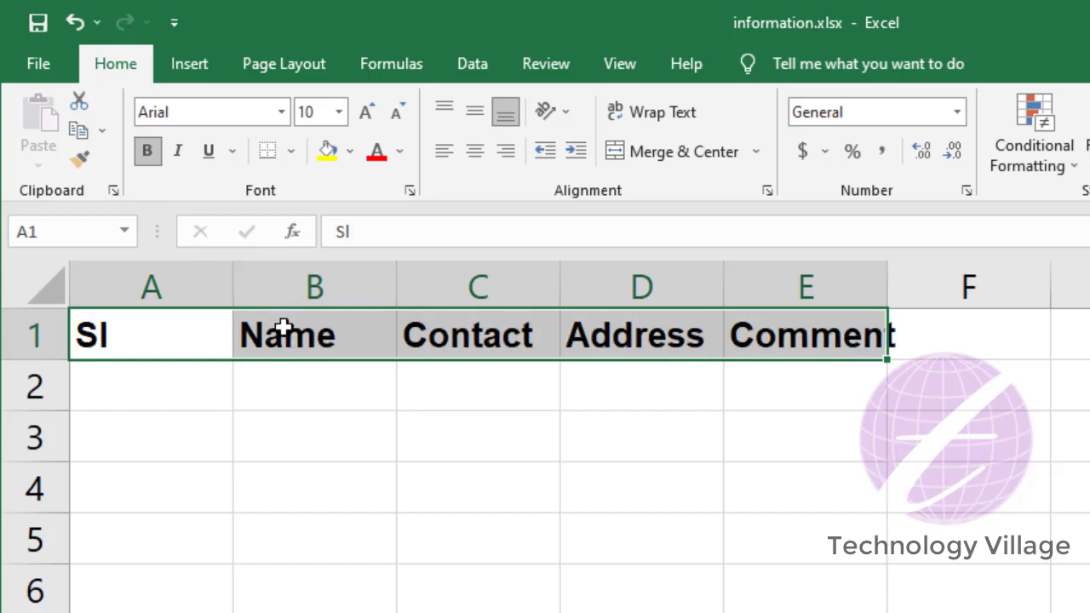
{"action": "left_click", "coordinate": [146, 150]}
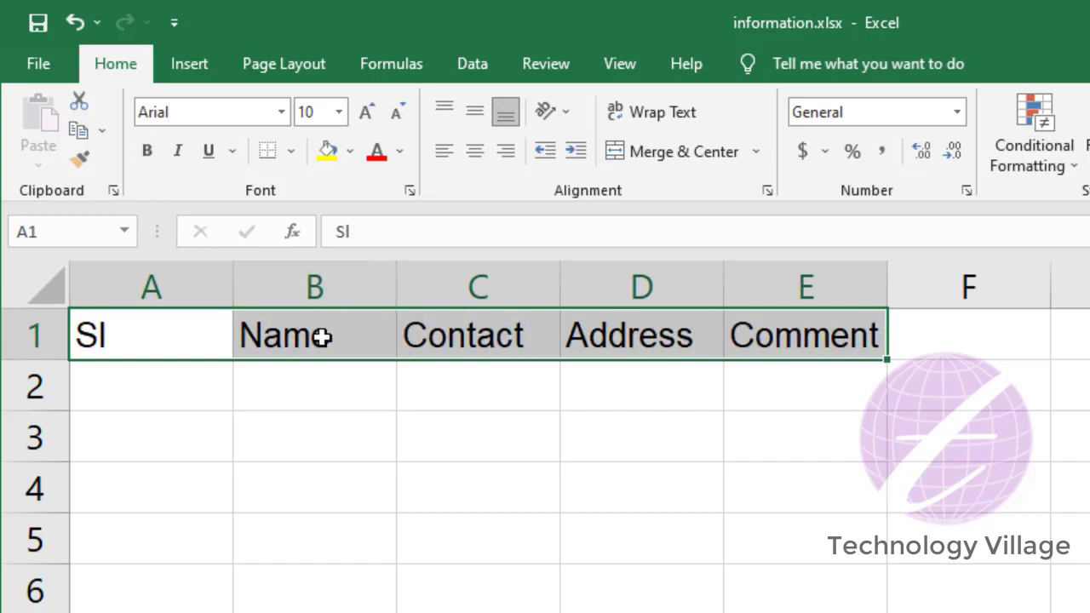
{"action": "left_click", "coordinate": [178, 153]}
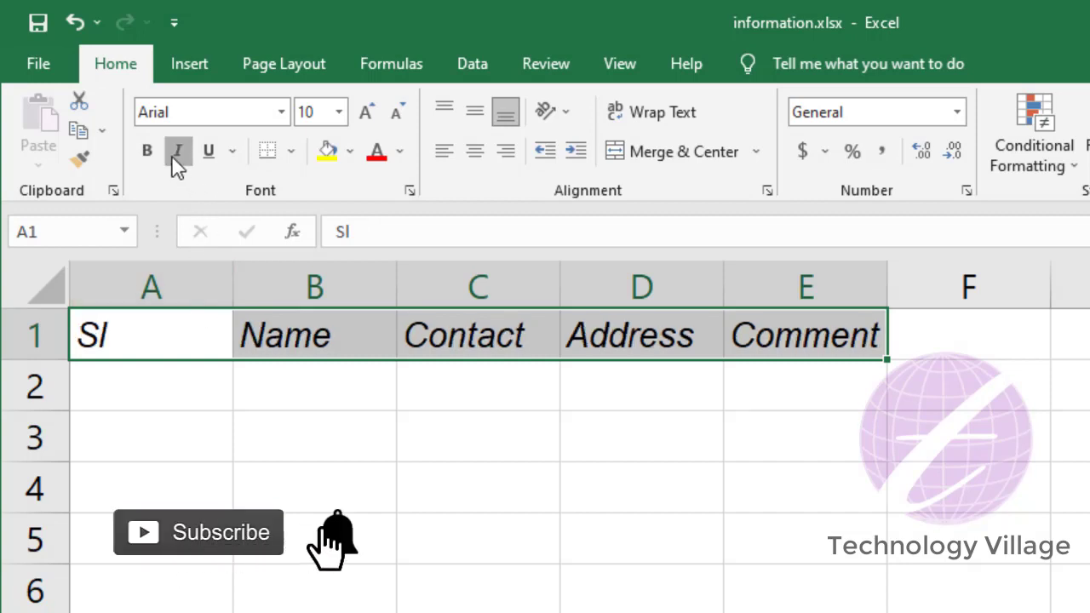
{"action": "left_click", "coordinate": [178, 155]}
{"action": "left_click", "coordinate": [209, 153]}
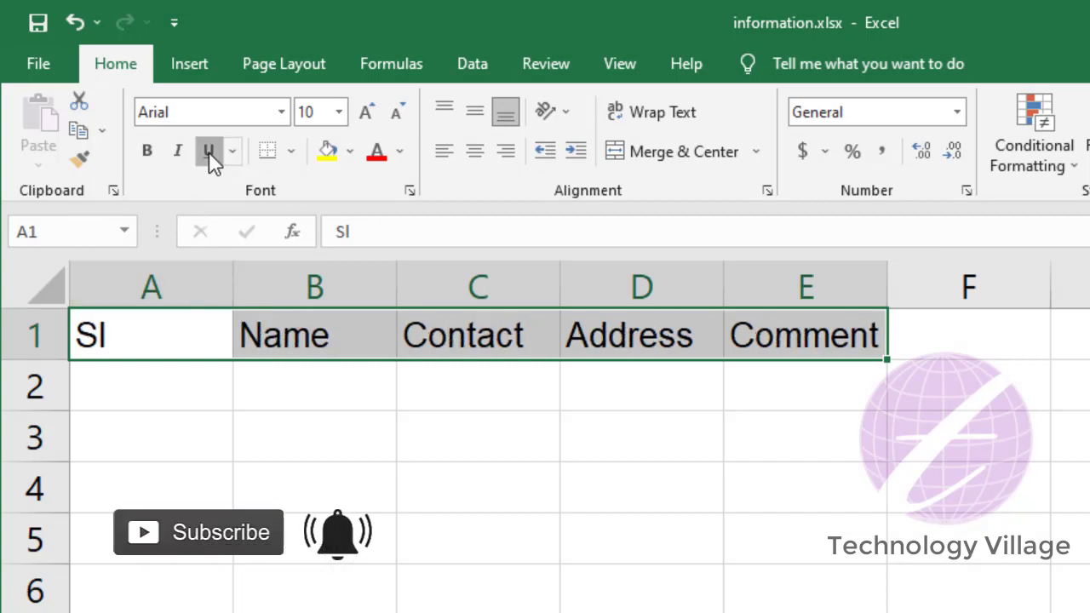
{"action": "left_click", "coordinate": [211, 155]}
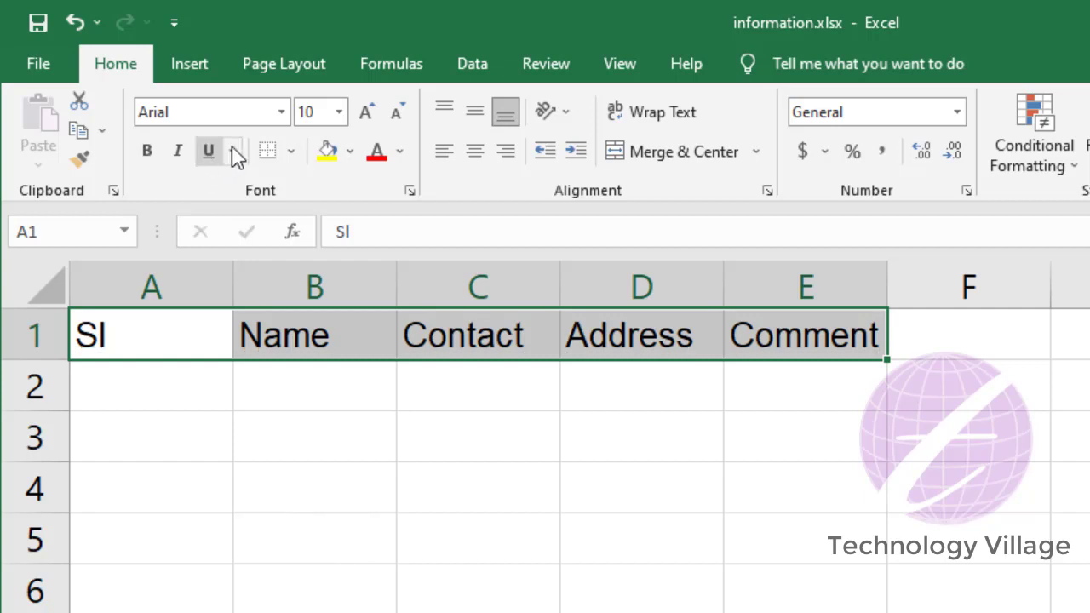
{"action": "left_click", "coordinate": [234, 152]}
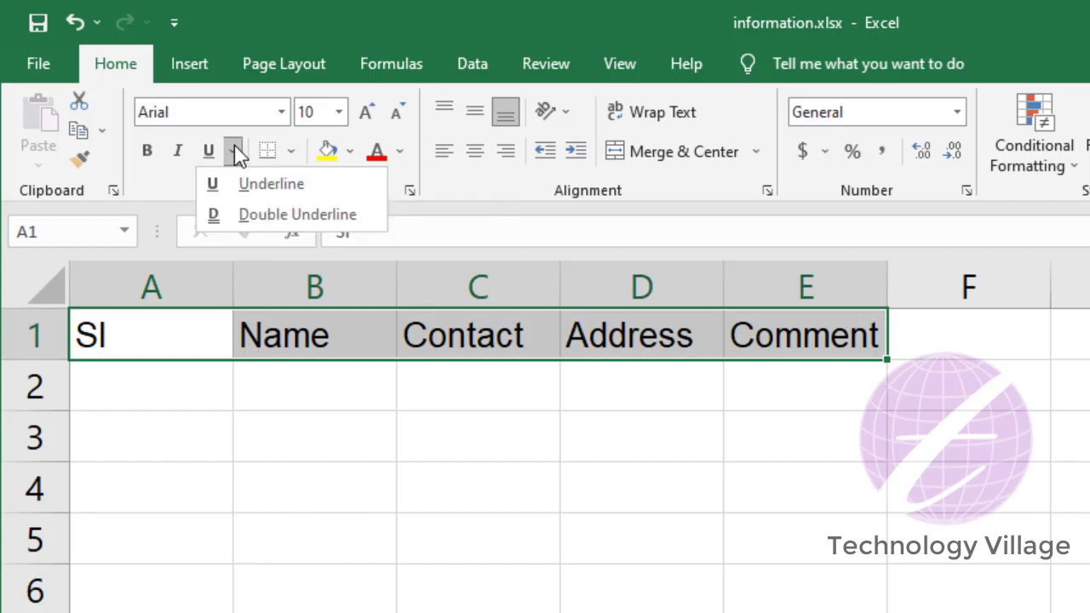
{"action": "left_click", "coordinate": [307, 212]}
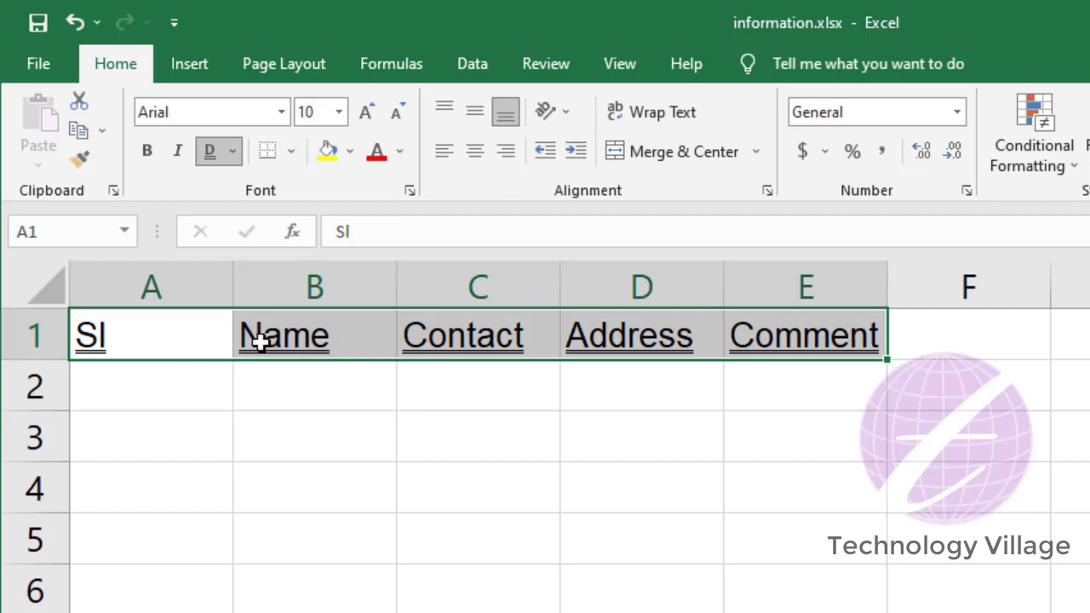
{"action": "left_click", "coordinate": [210, 161]}
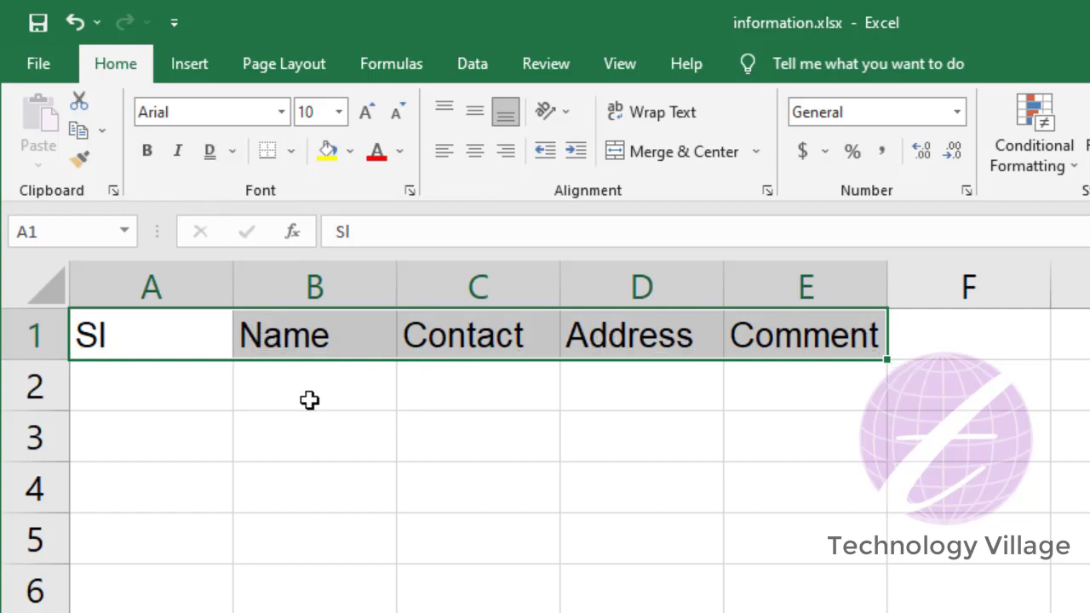
{"action": "left_click", "coordinate": [451, 484]}
{"action": "left_click", "coordinate": [199, 397]}
{"action": "left_click", "coordinate": [817, 403]}
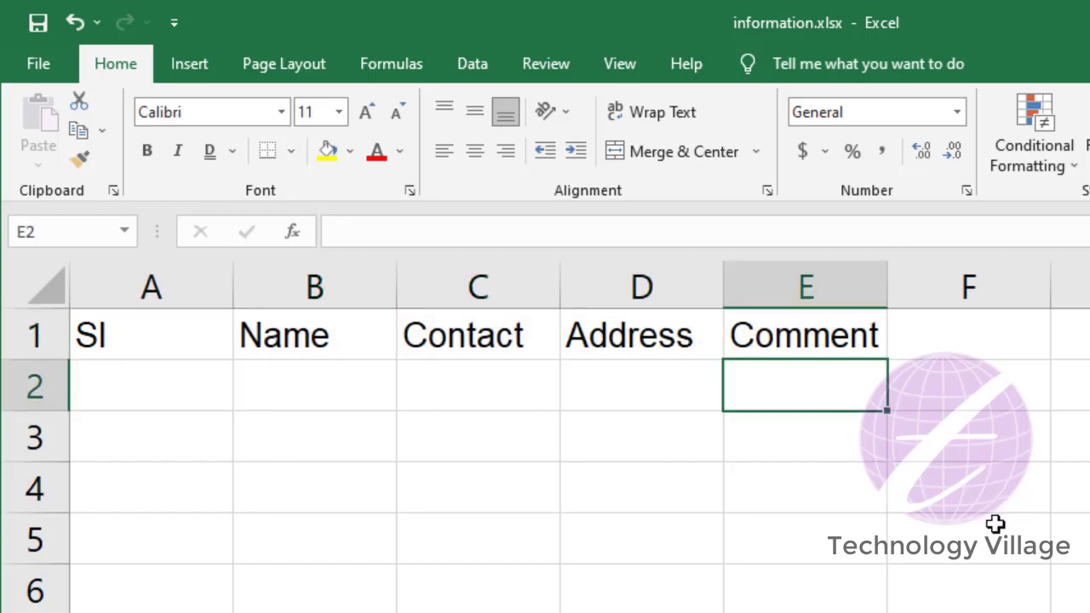
{"action": "left_click", "coordinate": [996, 525]}
{"action": "left_click", "coordinate": [465, 558]}
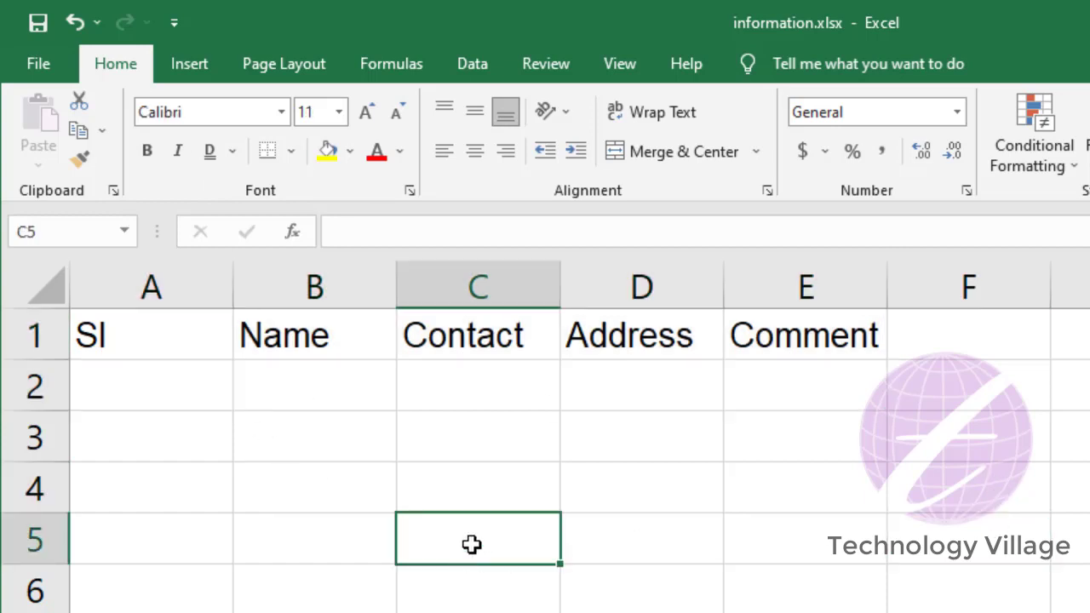
{"action": "left_click_drag", "start_coordinate": [166, 338], "coordinate": [378, 360]}
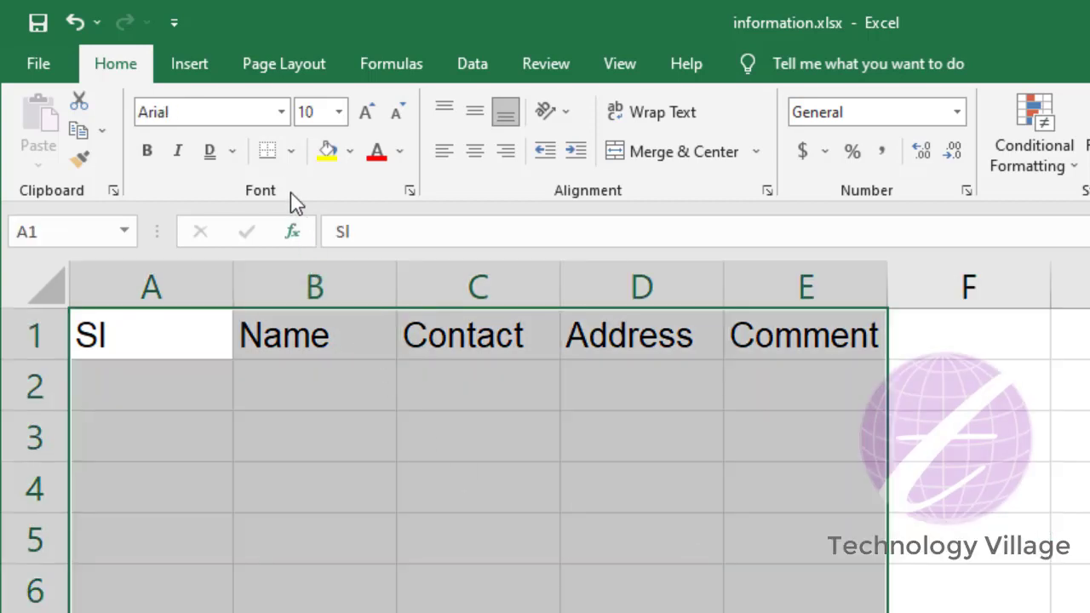
{"action": "left_click", "coordinate": [291, 151]}
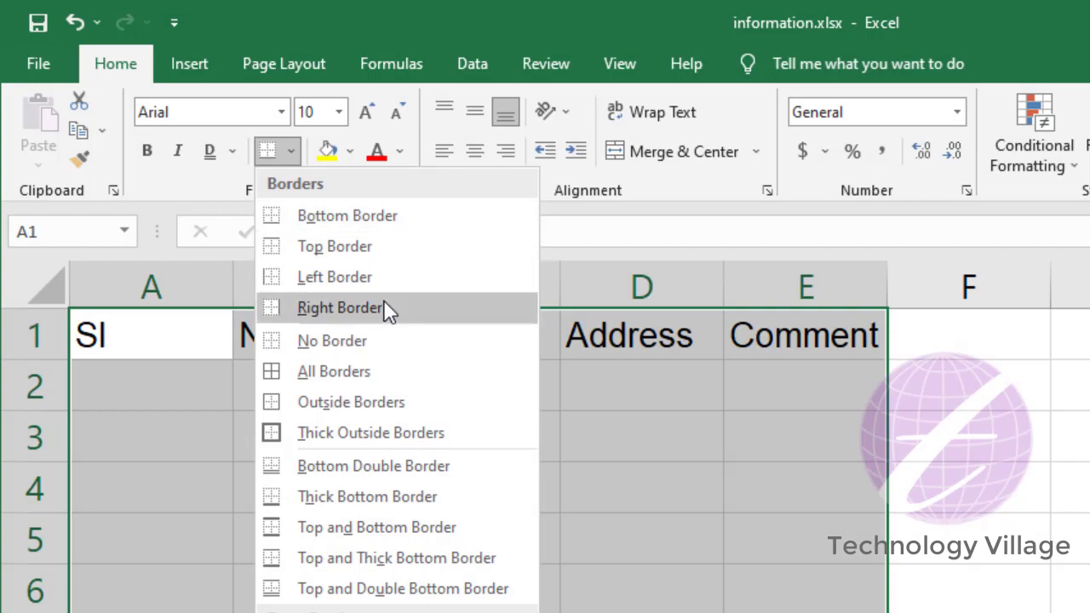
{"action": "left_click", "coordinate": [337, 375]}
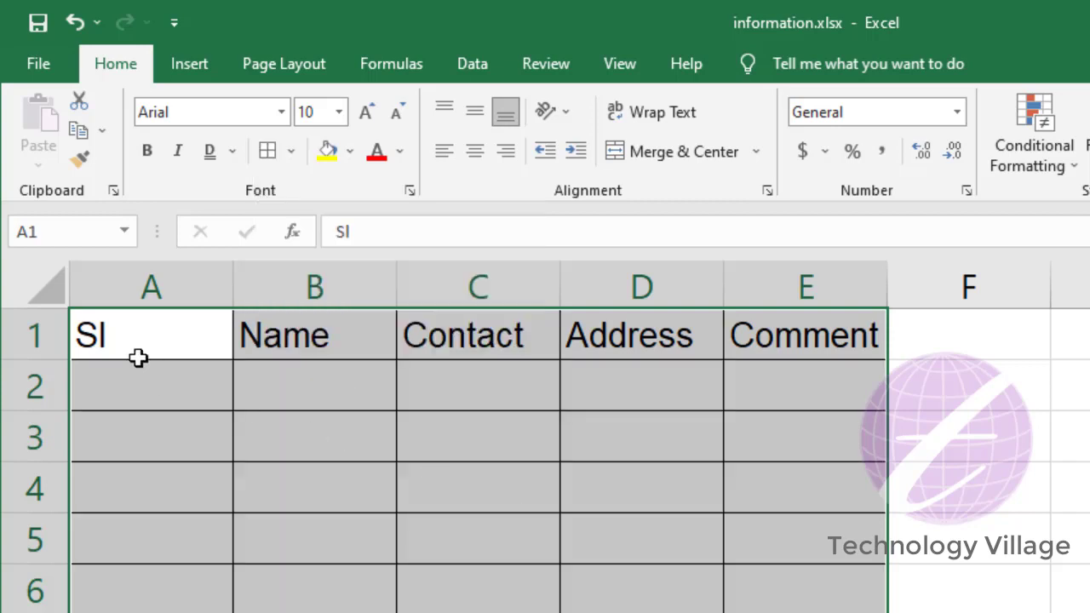
{"action": "left_click", "coordinate": [351, 543]}
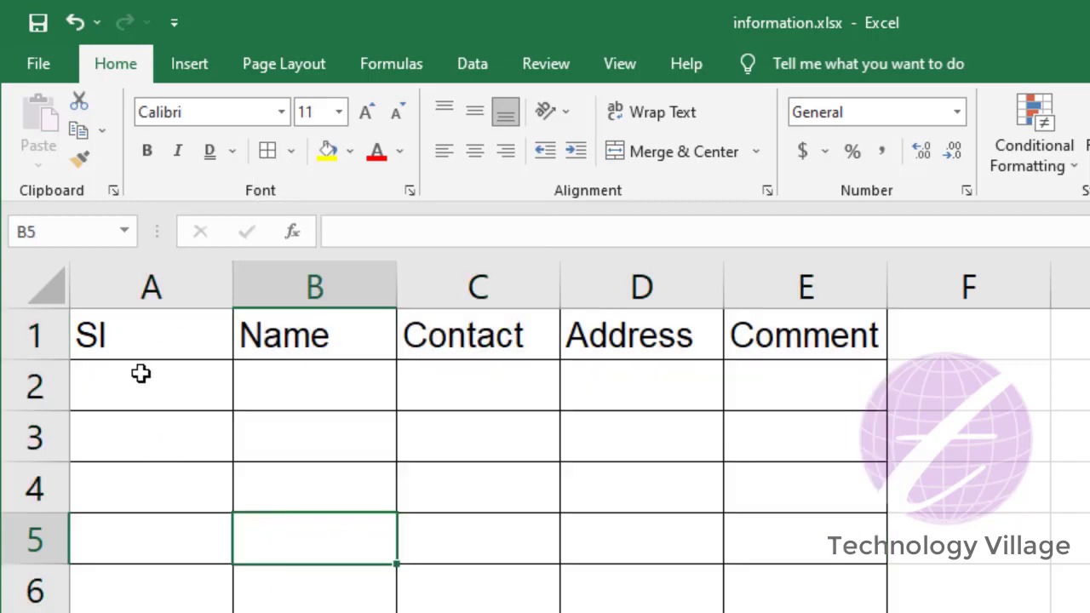
{"action": "mouse_move", "coordinate": [117, 339]}
{"action": "left_mouse_down"}
{"action": "mouse_move", "coordinate": [822, 579]}
{"action": "mouse_move", "coordinate": [822, 610]}
{"action": "left_mouse_up"}
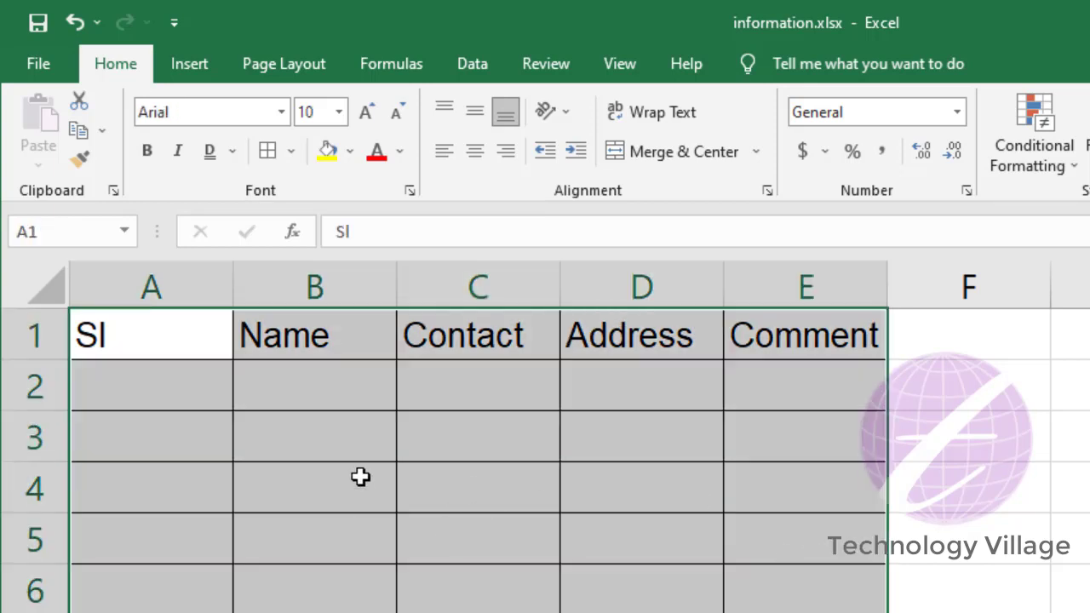
{"action": "left_click", "coordinate": [293, 153]}
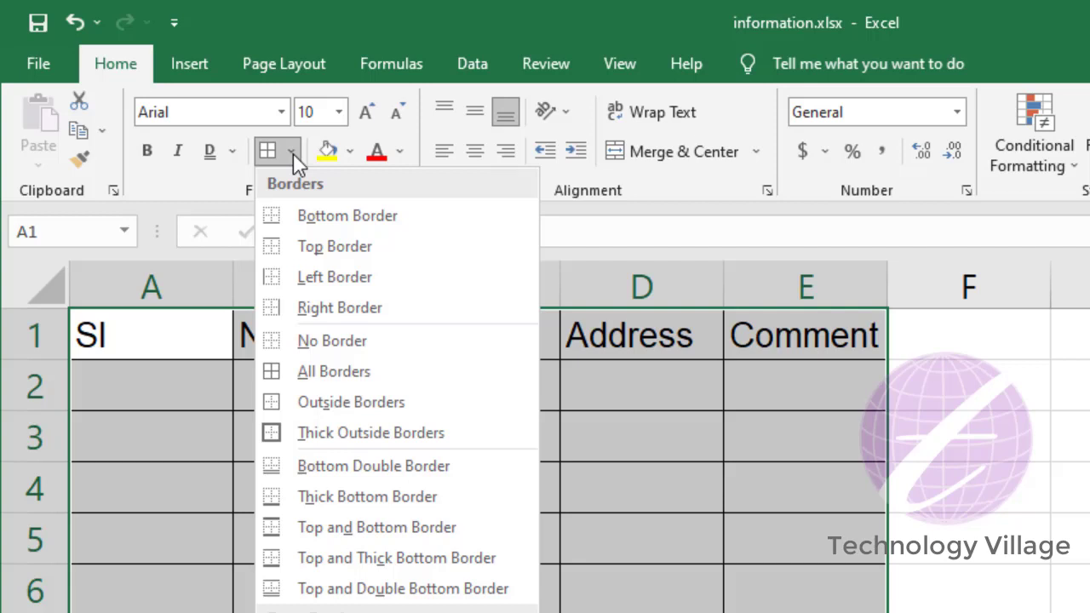
{"action": "left_click", "coordinate": [344, 342]}
{"action": "left_click", "coordinate": [646, 465]}
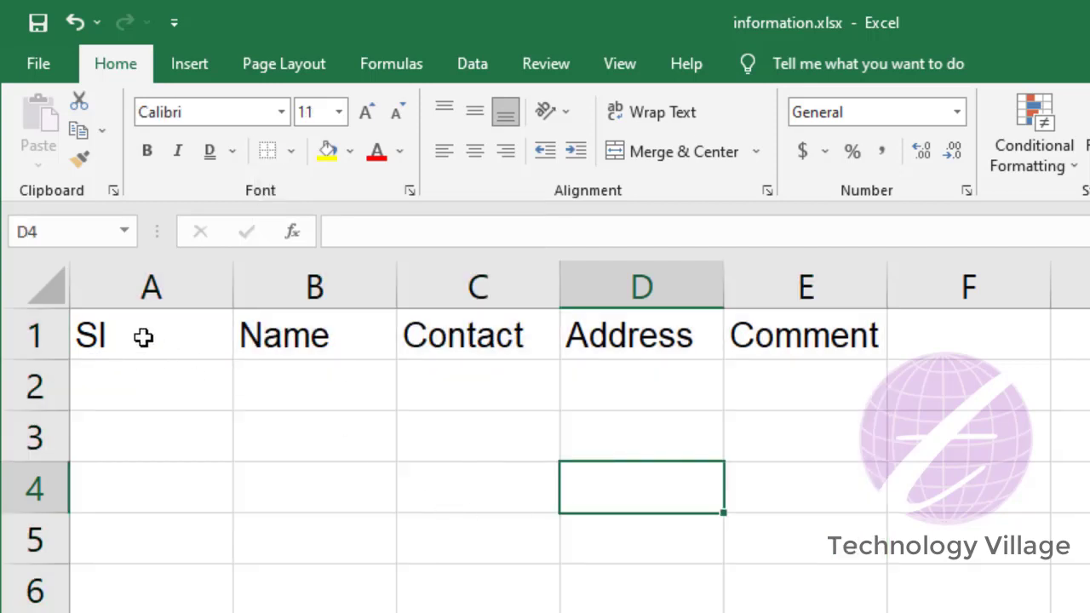
Color the A1:E1 header text Green using the Font Color palette.
{"action": "left_click_drag", "start_coordinate": [130, 335], "coordinate": [749, 340]}
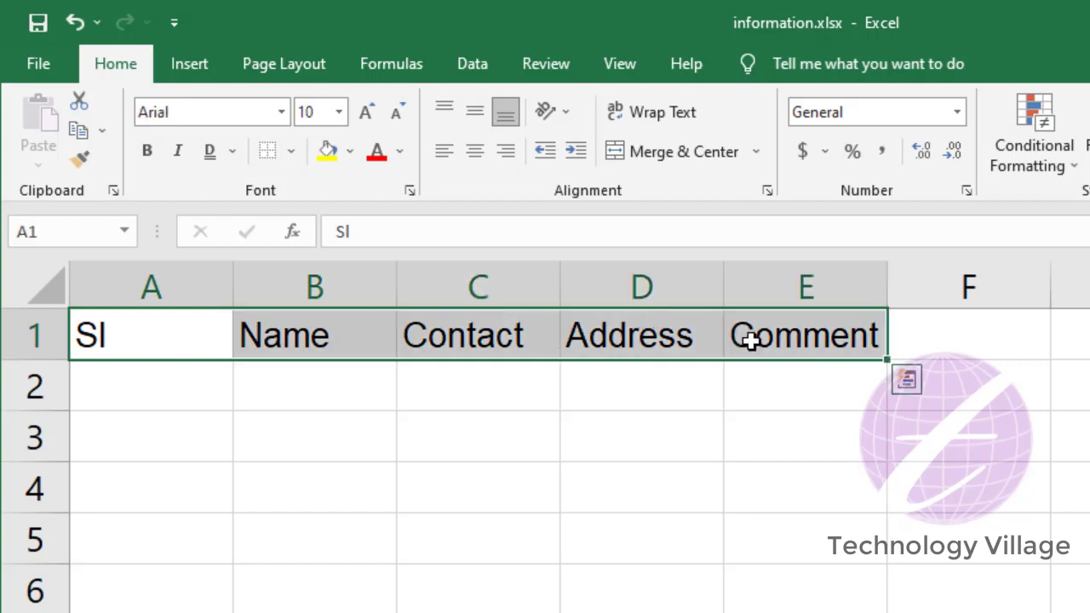
{"action": "left_click", "coordinate": [399, 154]}
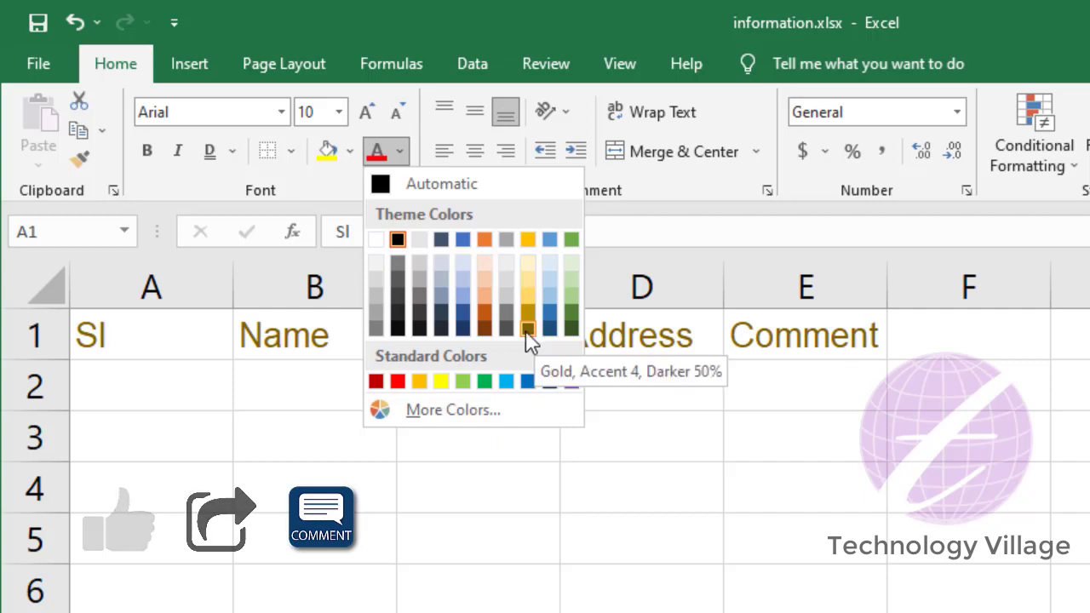
{"action": "left_click", "coordinate": [485, 382]}
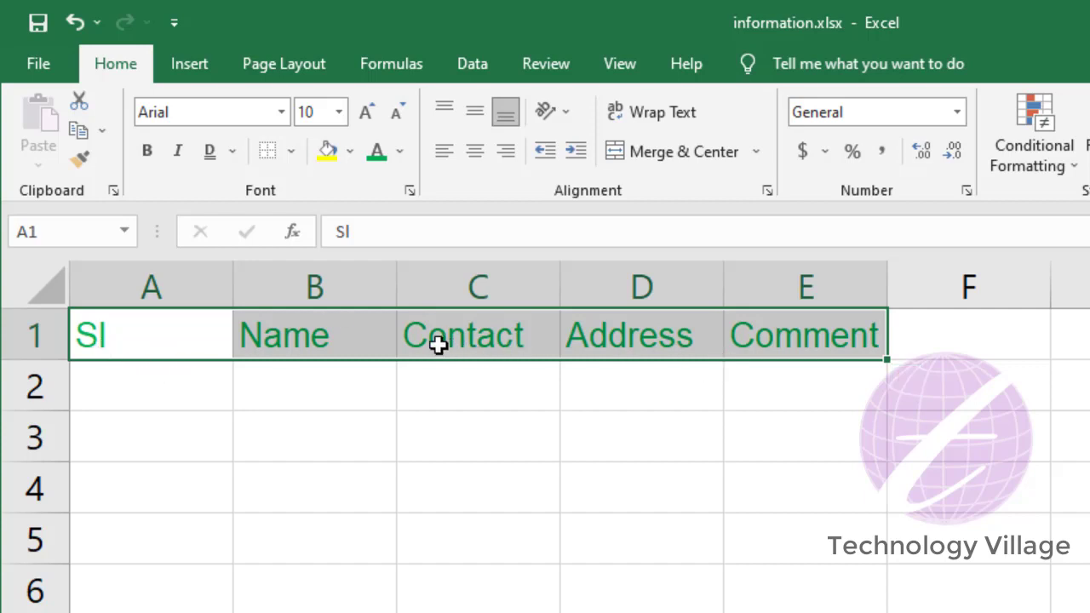
{"action": "left_click", "coordinate": [334, 337]}
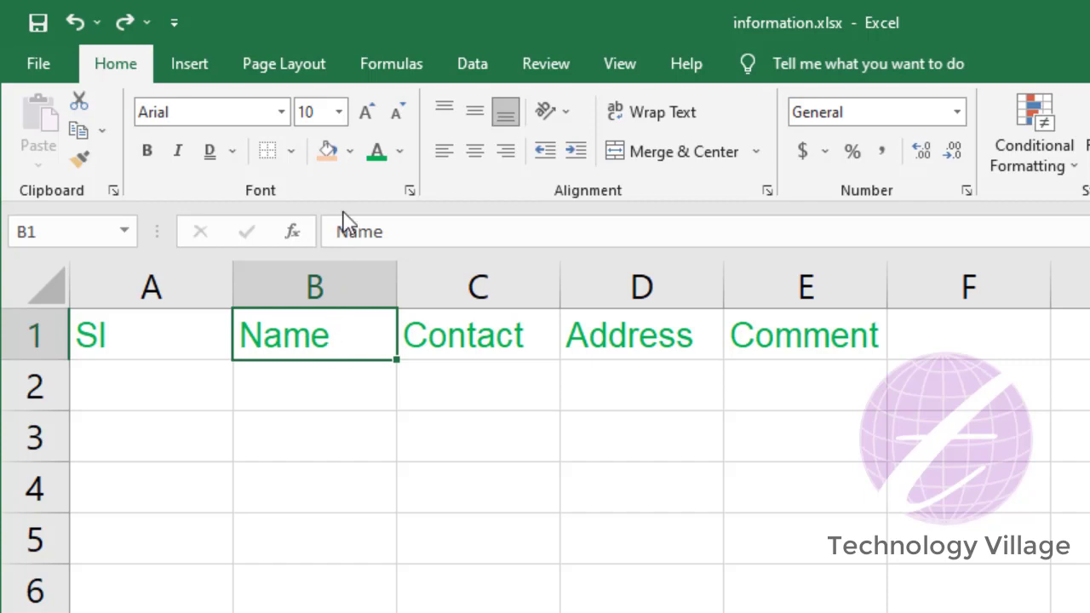
{"action": "left_click", "coordinate": [350, 153]}
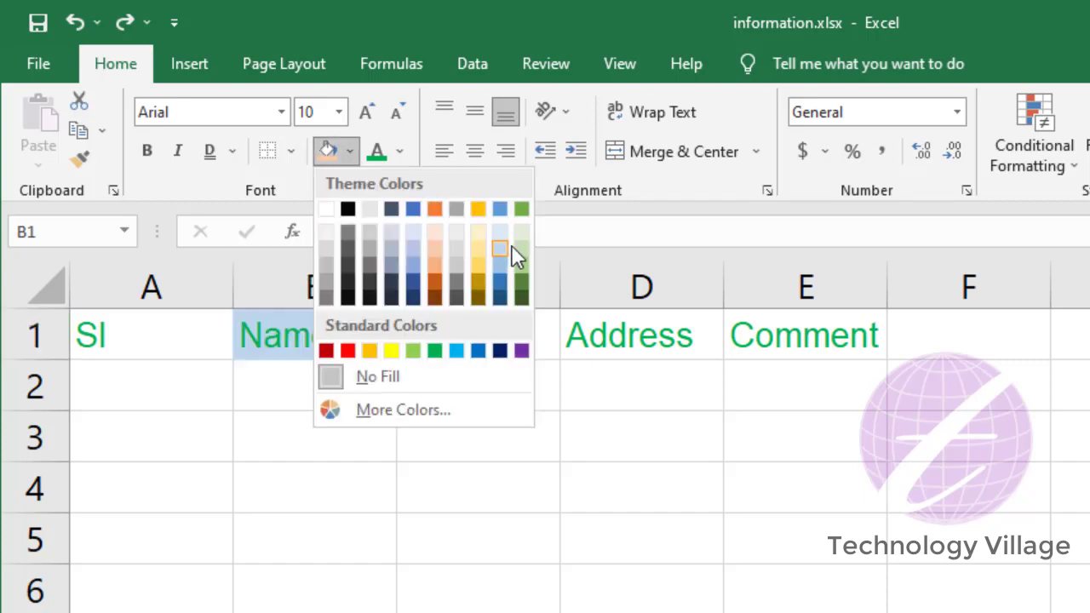
{"action": "left_click", "coordinate": [349, 350]}
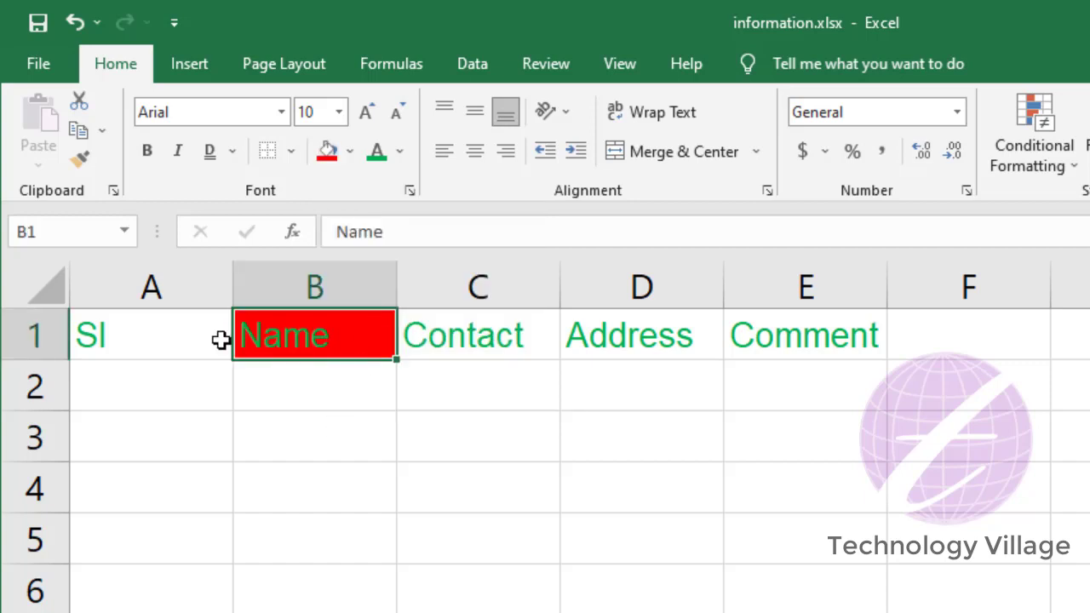
{"action": "left_click", "coordinate": [350, 152]}
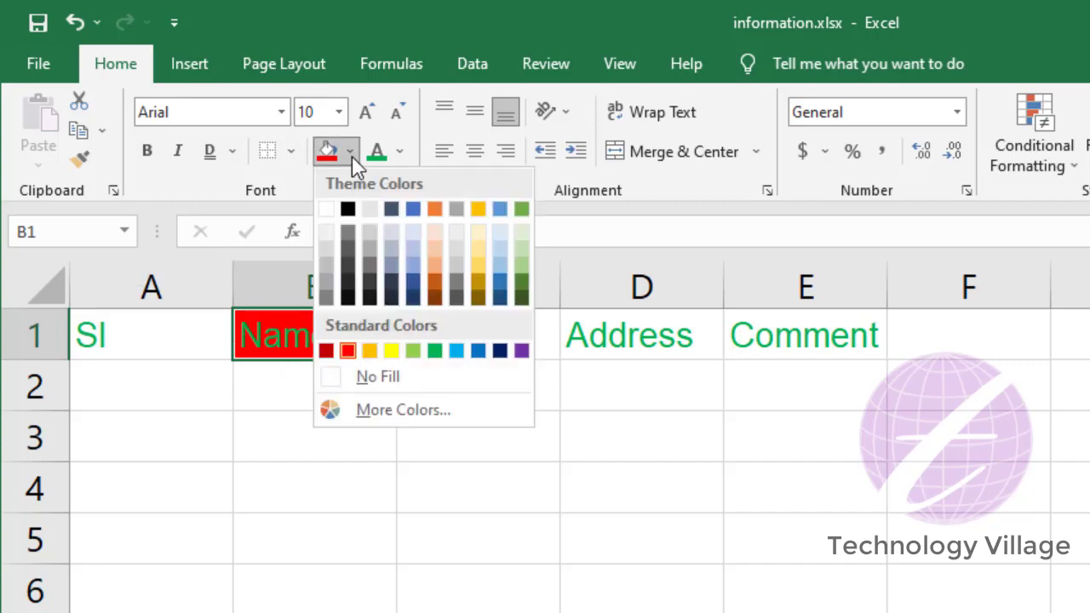
{"action": "left_click", "coordinate": [377, 376]}
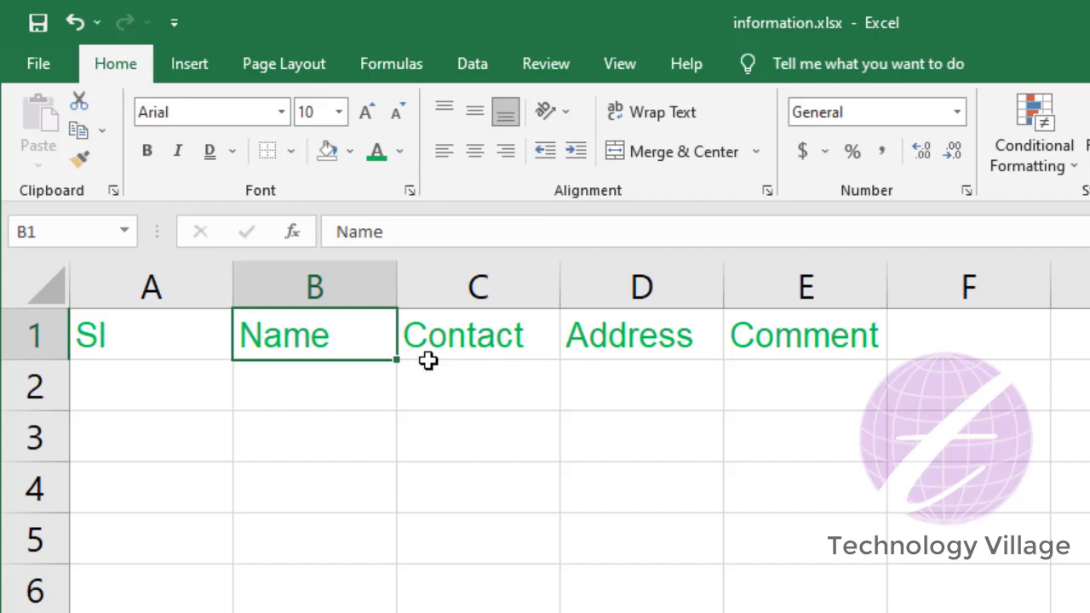